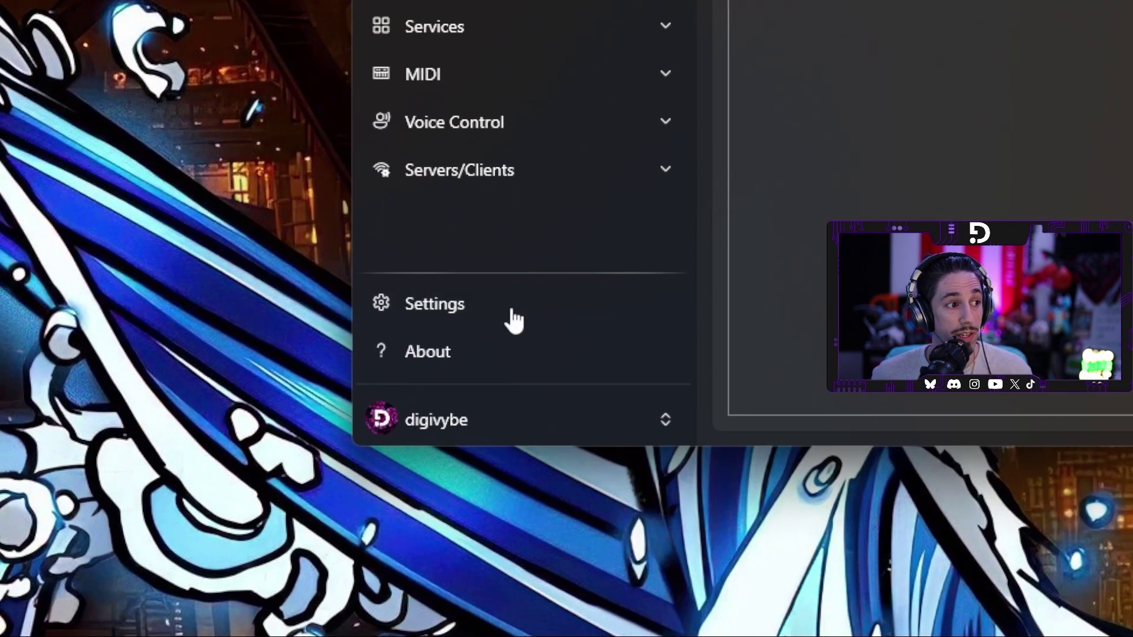
Step: Add a user group named Icons in Settings > Groups and select it
{"action": "left_click", "coordinate": [513, 319]}
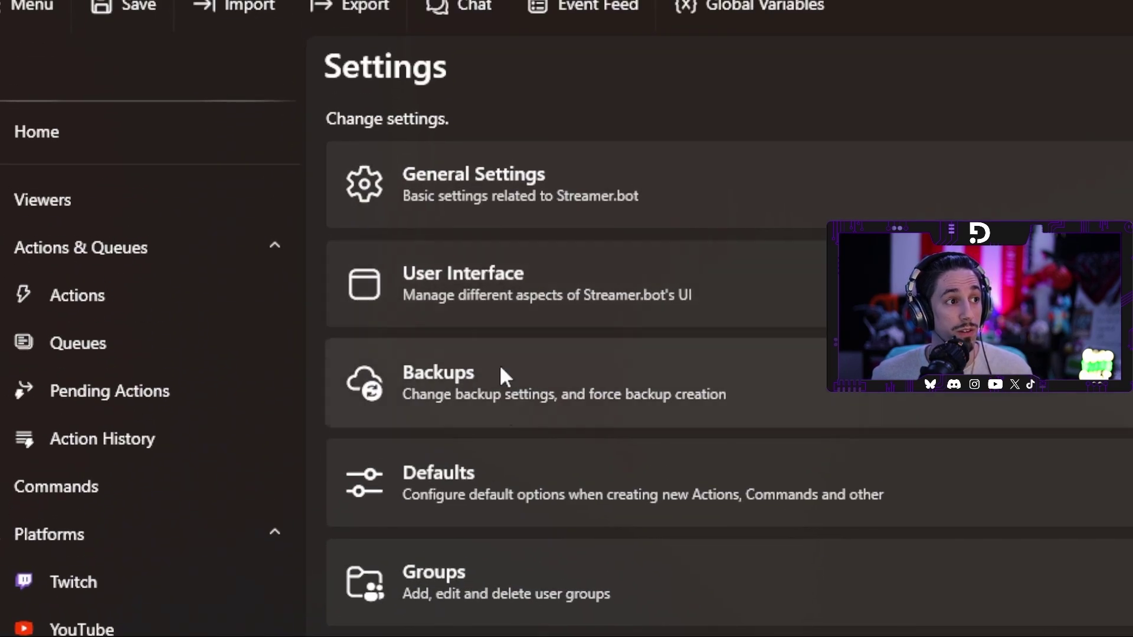
{"action": "left_click", "coordinate": [484, 602]}
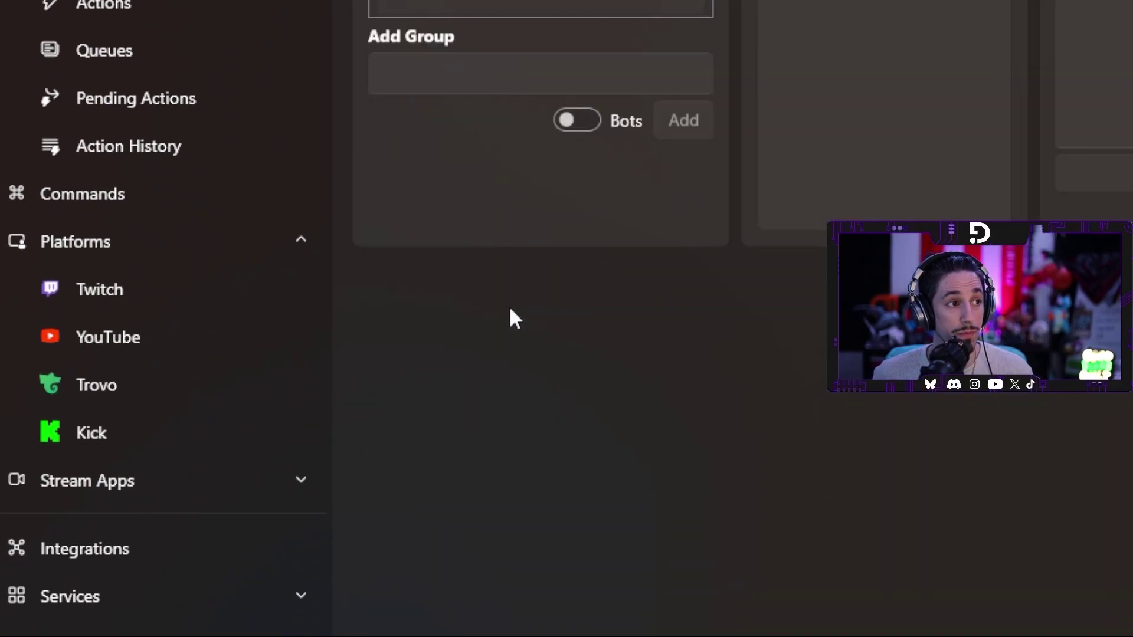
{"action": "left_click", "coordinate": [449, 90]}
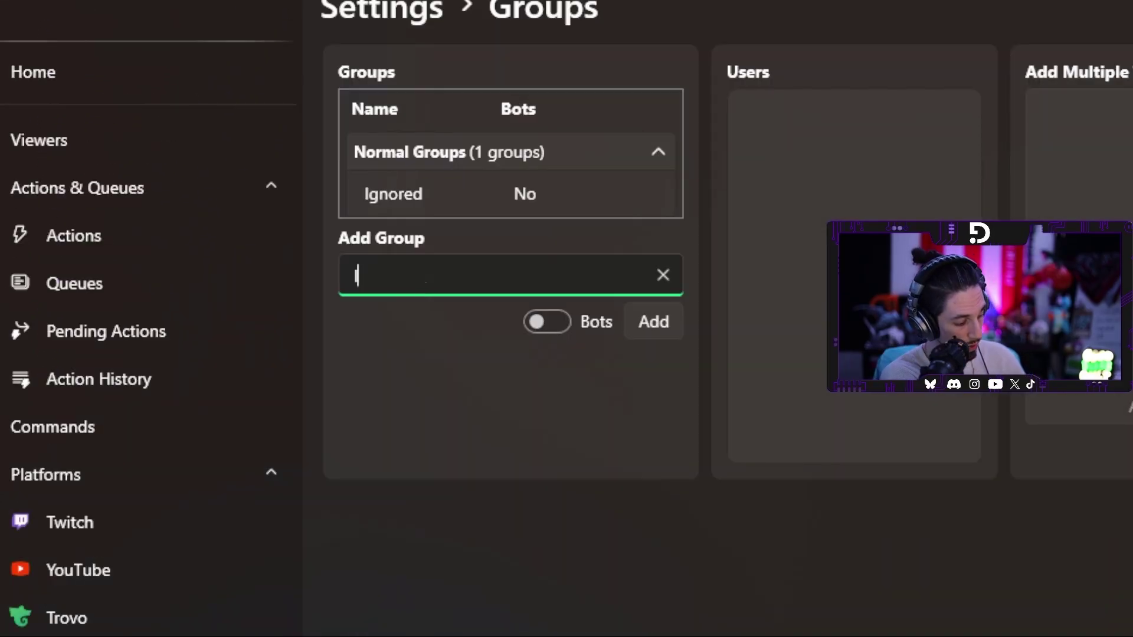
{"action": "type", "text": "Icons"}
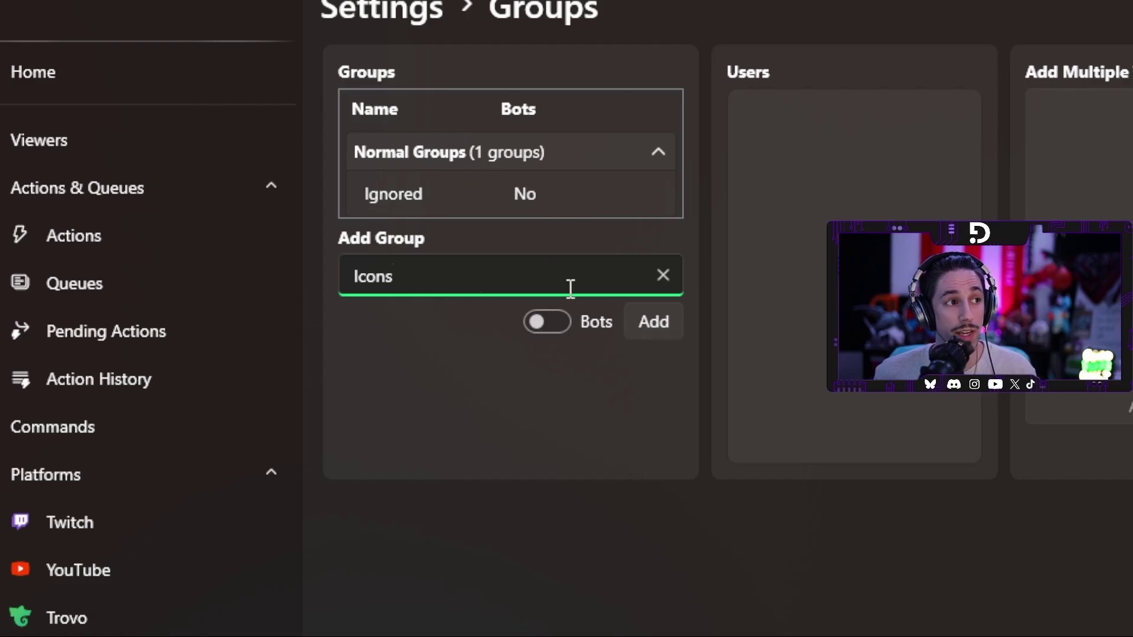
{"action": "left_click", "coordinate": [665, 324]}
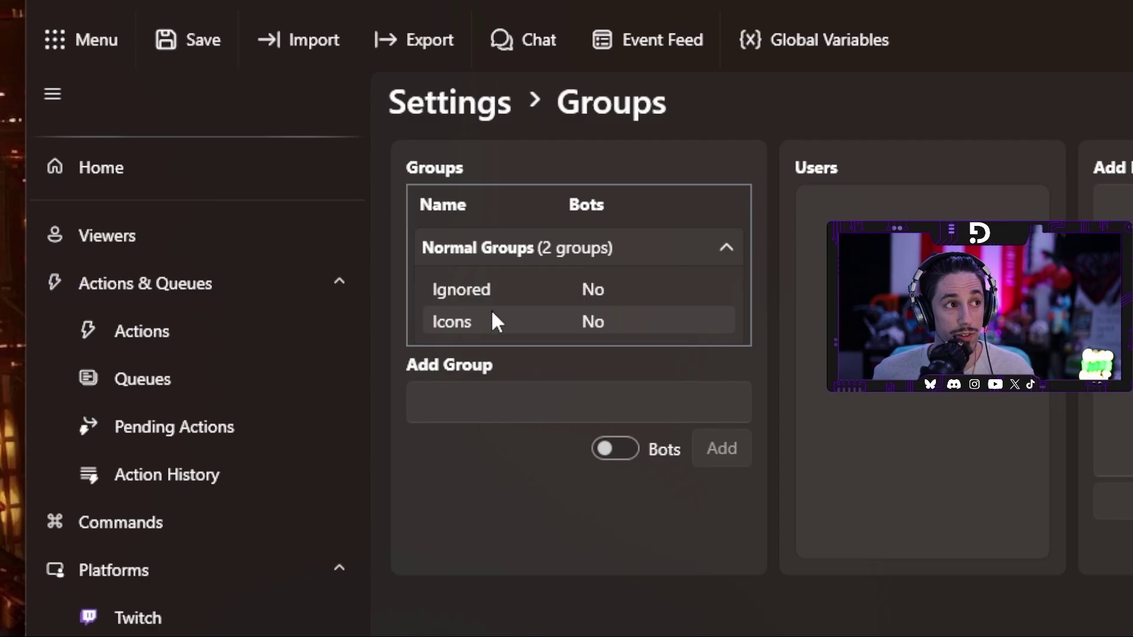
{"action": "left_click", "coordinate": [425, 227]}
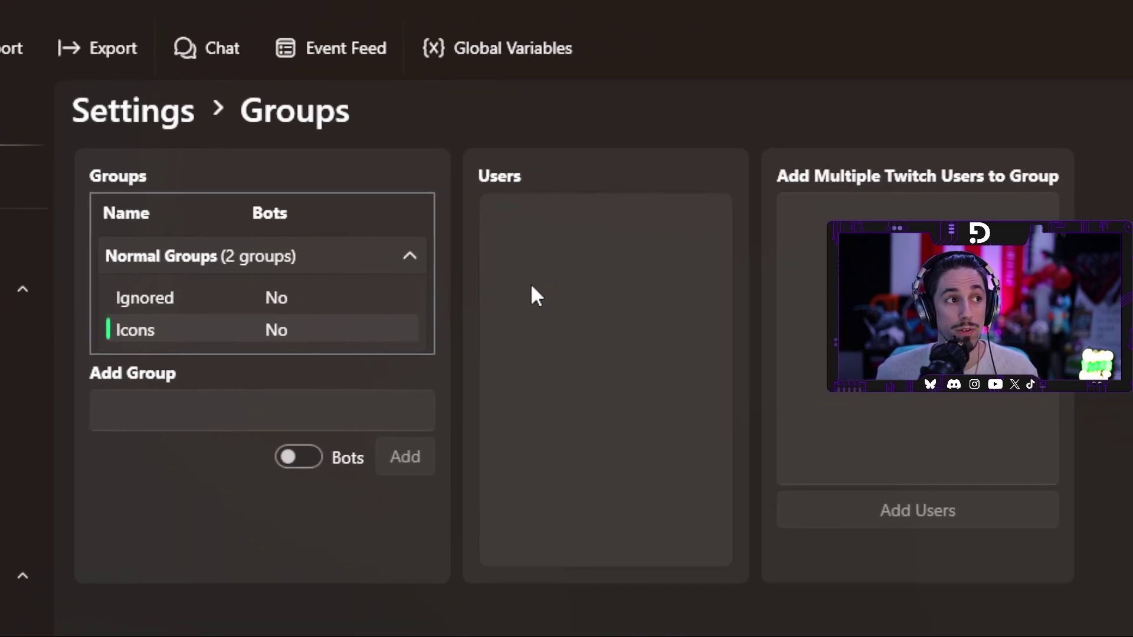
Step: Search for the channel's Twitch account and add it as an Icons member
{"action": "right_click", "coordinate": [575, 314]}
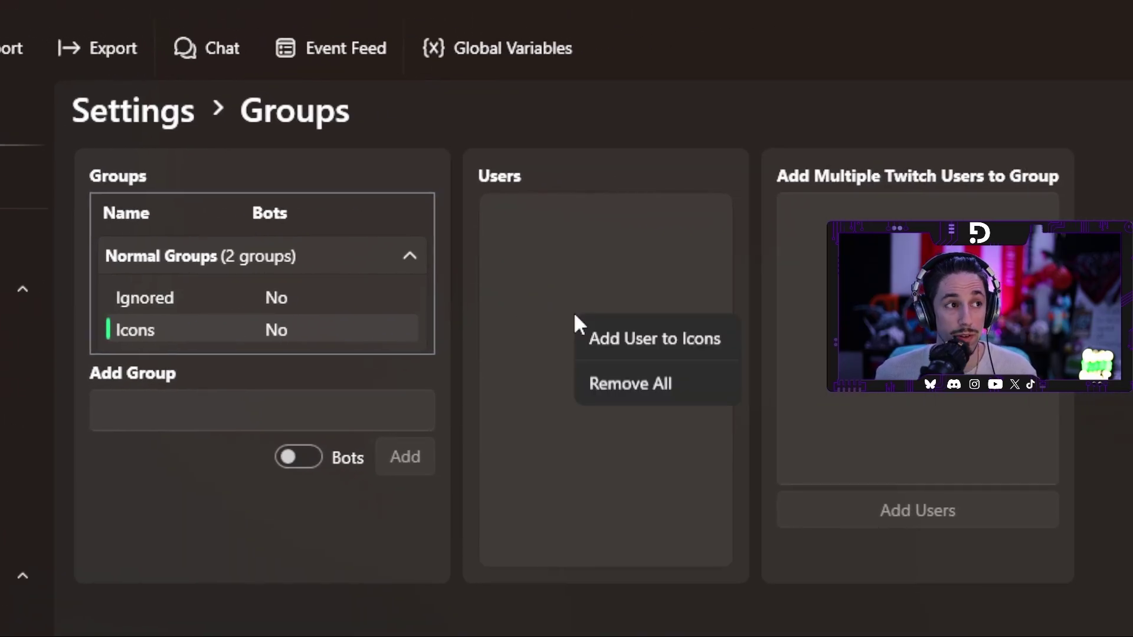
{"action": "left_click", "coordinate": [635, 332]}
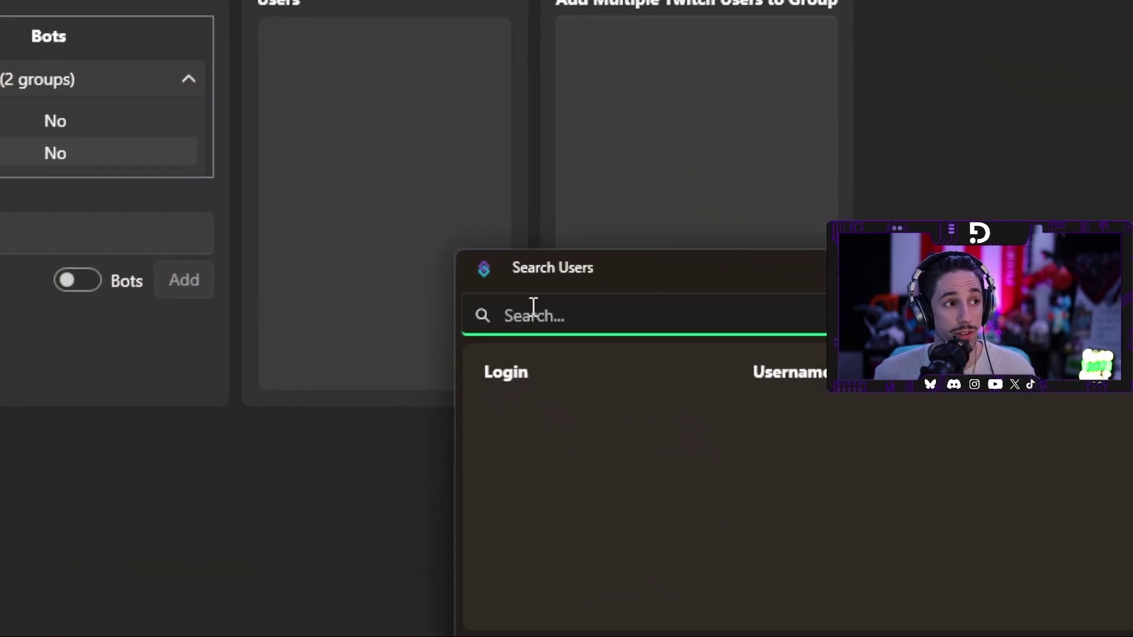
{"action": "type", "text": "digi"}
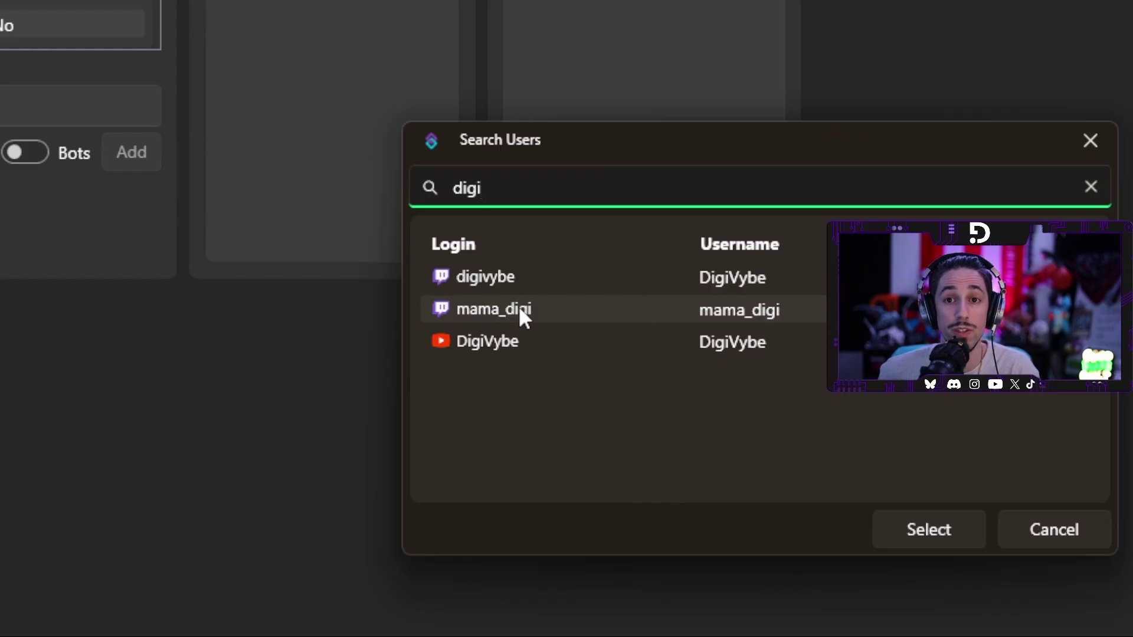
{"action": "left_click", "coordinate": [512, 276]}
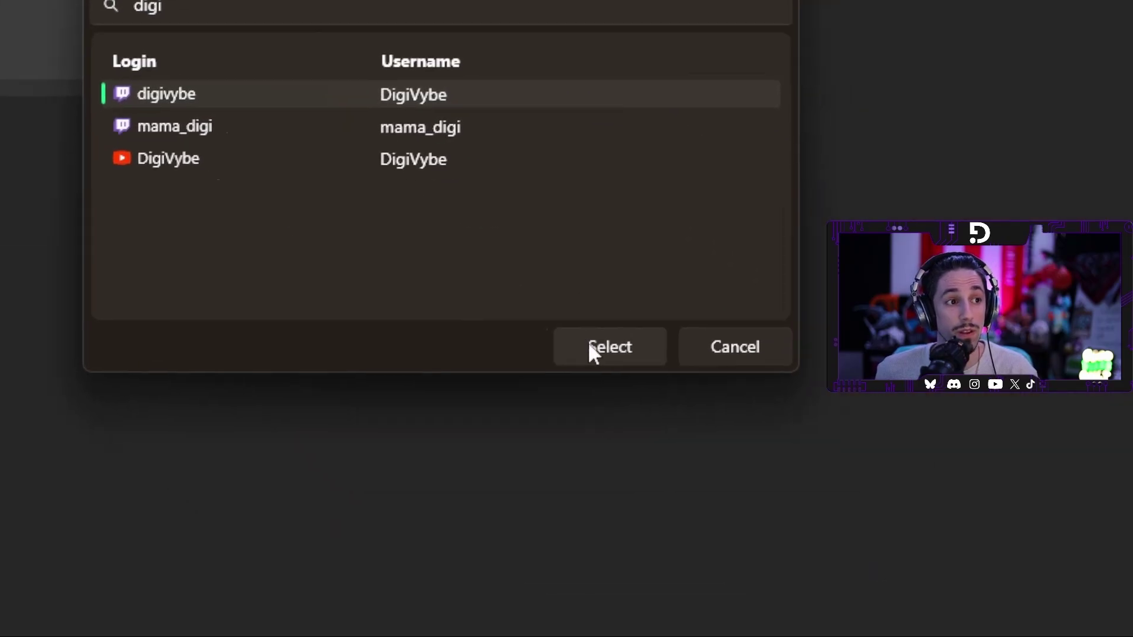
{"action": "left_click", "coordinate": [531, 305]}
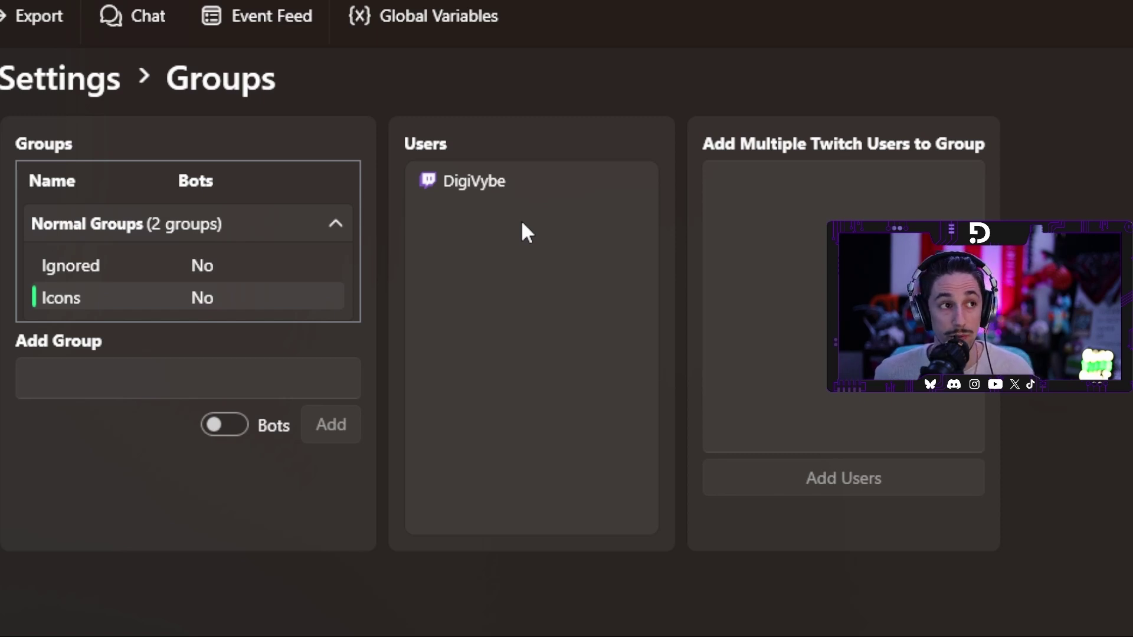
Step: Remove the added Twitch user from the Icons group's Users list
{"action": "right_click", "coordinate": [507, 184]}
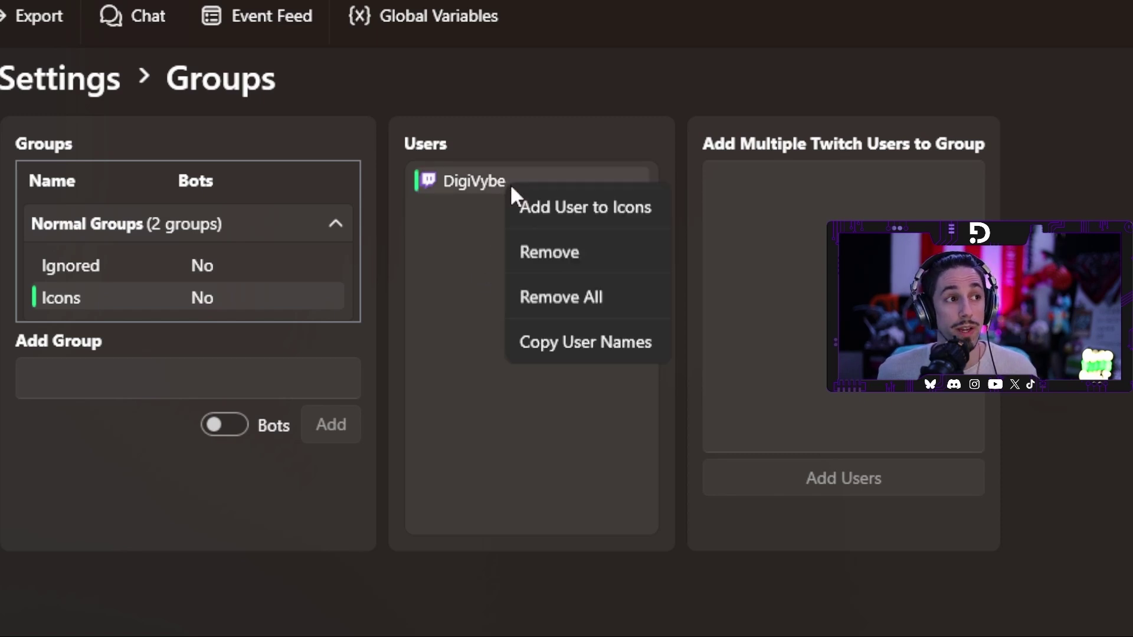
{"action": "left_click", "coordinate": [547, 254]}
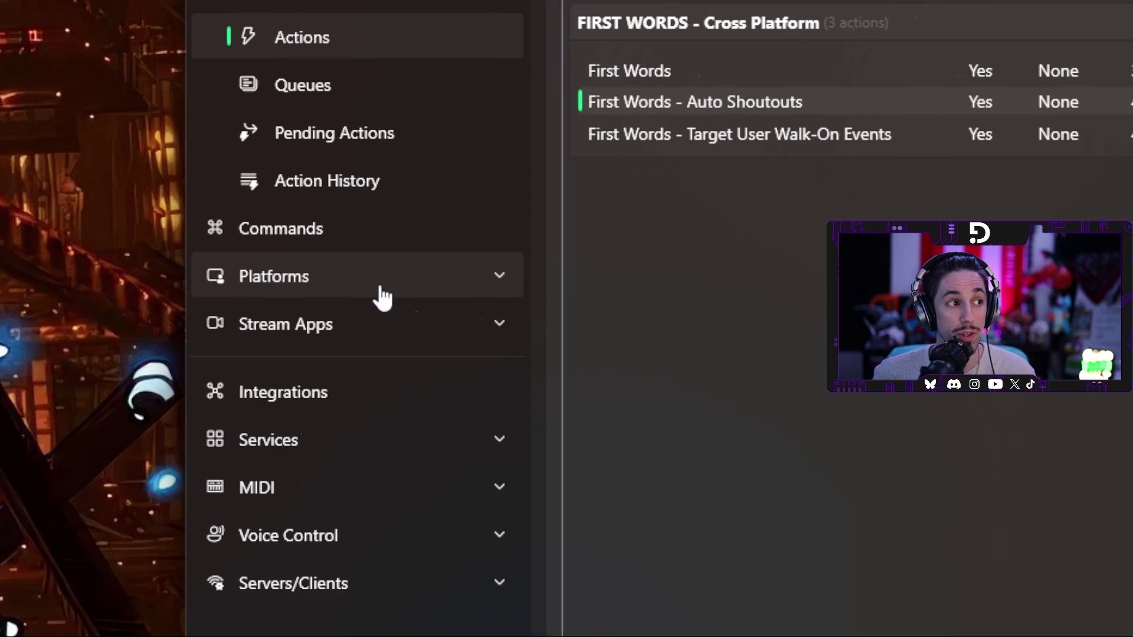
Step: Go to Actions and open the Icons Group automated shout-out action
{"action": "left_click", "coordinate": [380, 288]}
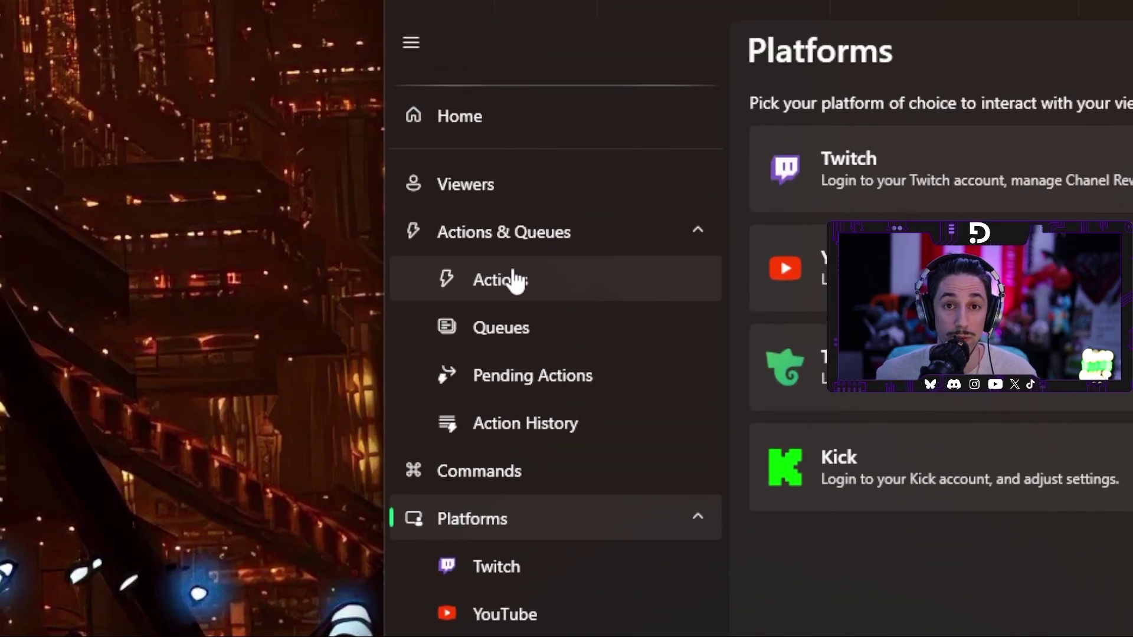
{"action": "left_click", "coordinate": [516, 281]}
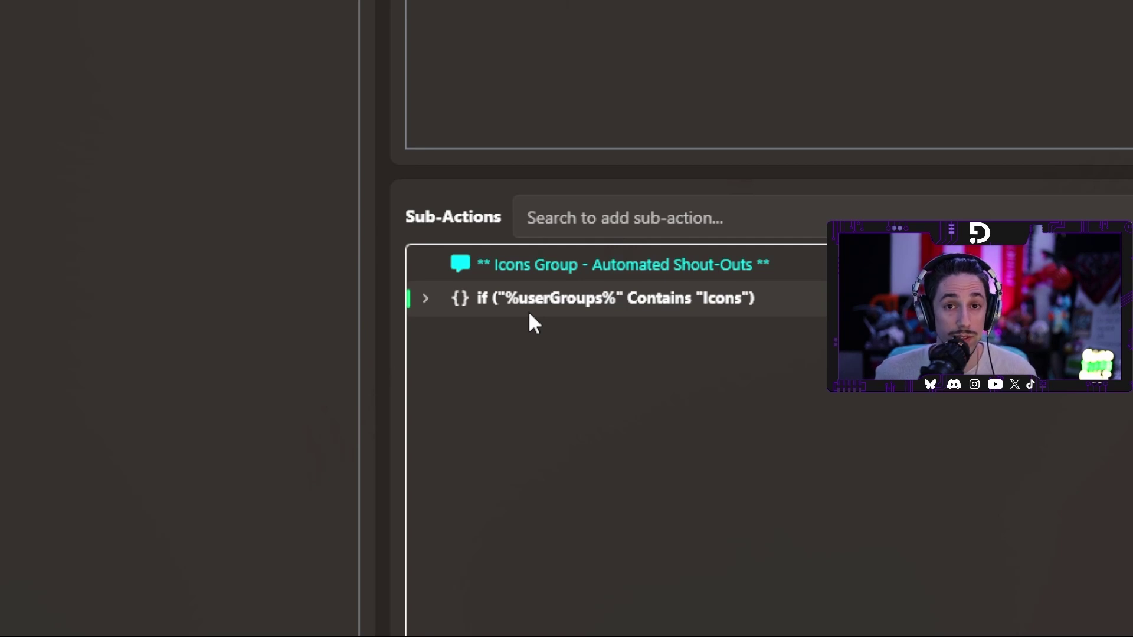
Step: Inspect the %userGroups% Contains Icons check unchanged and expand its True Result
{"action": "left_click", "coordinate": [425, 298]}
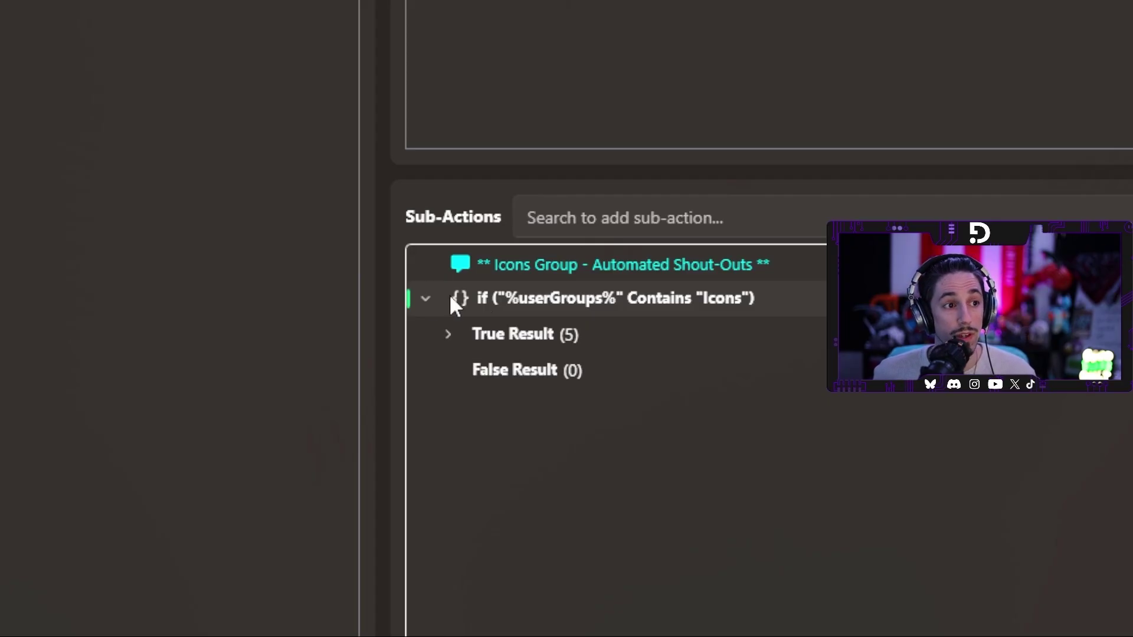
{"action": "double_click", "coordinate": [507, 305]}
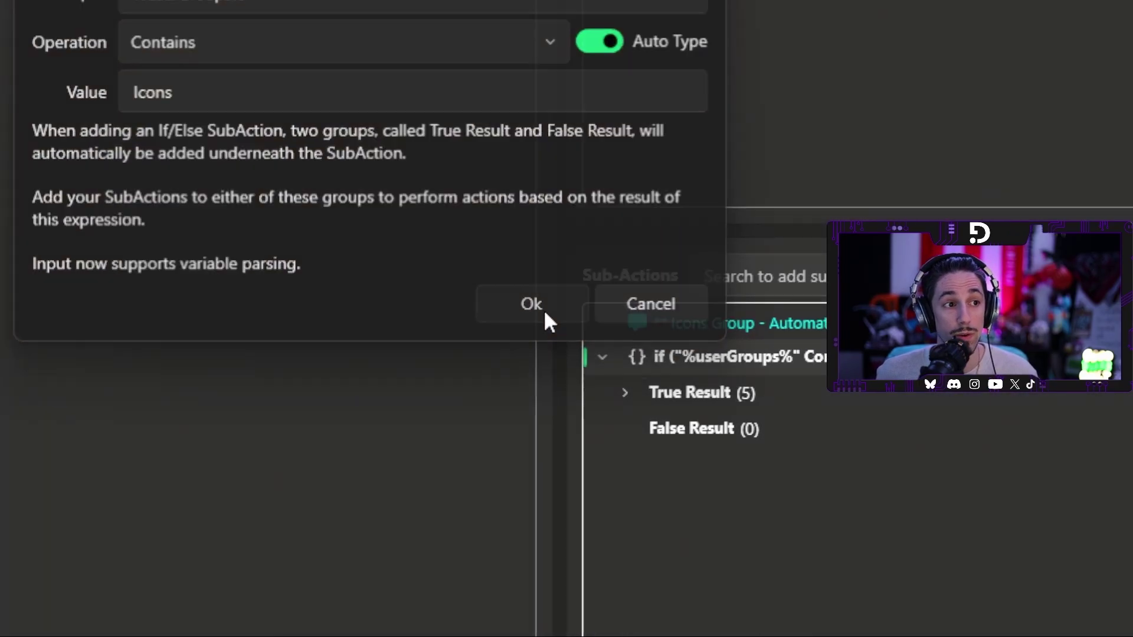
{"action": "left_click", "coordinate": [830, 577]}
{"action": "left_click", "coordinate": [526, 308]}
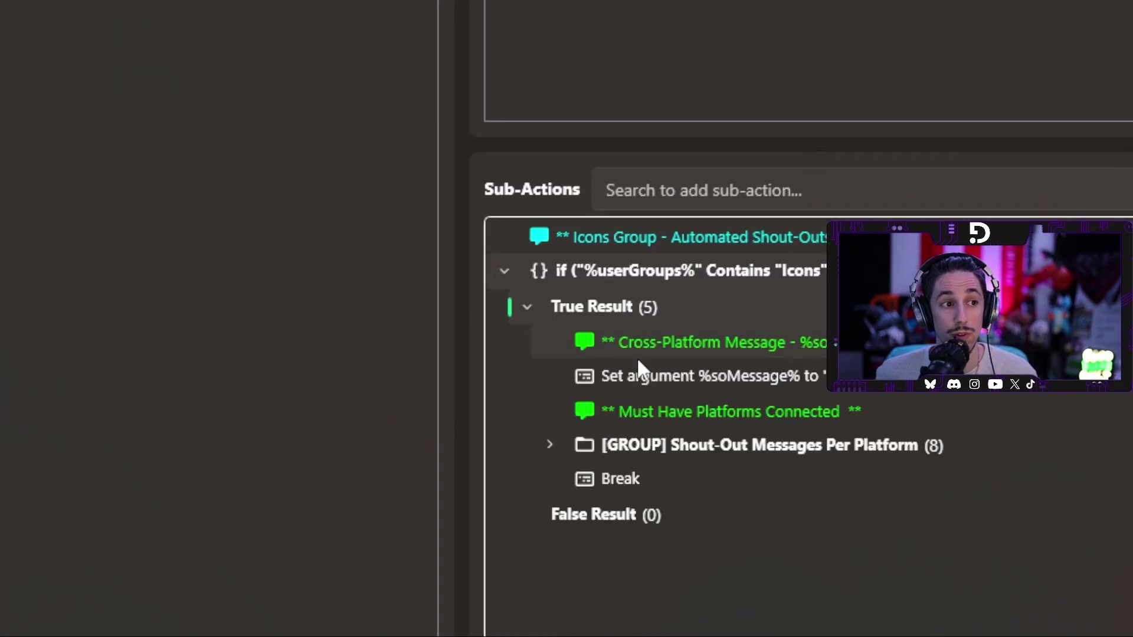
{"action": "double_click", "coordinate": [686, 378]}
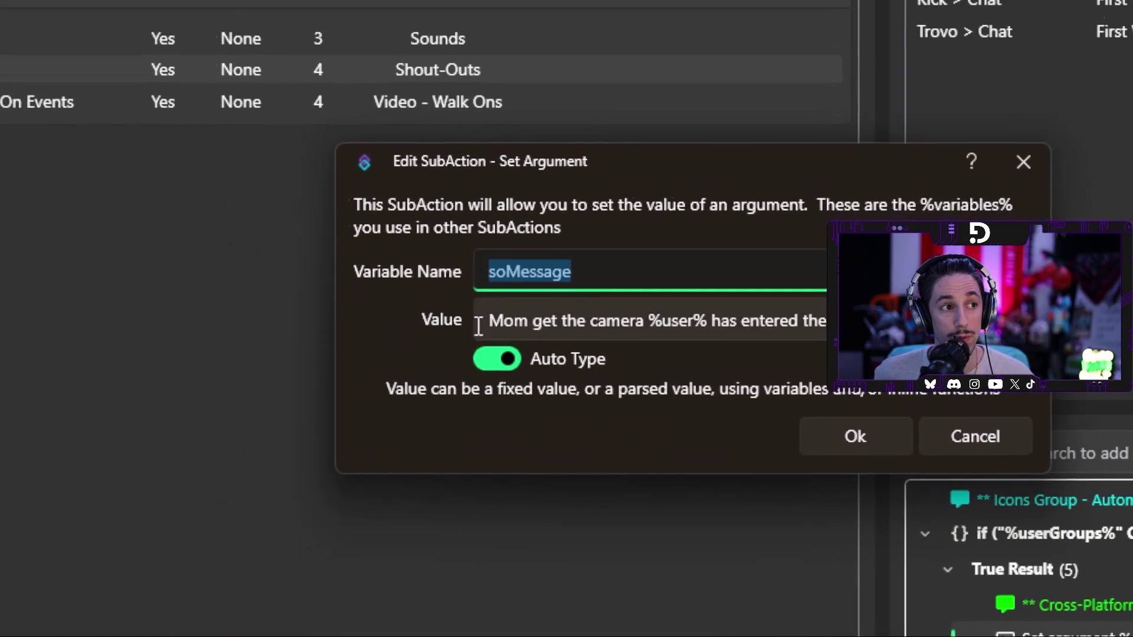
{"action": "left_click", "coordinate": [391, 304]}
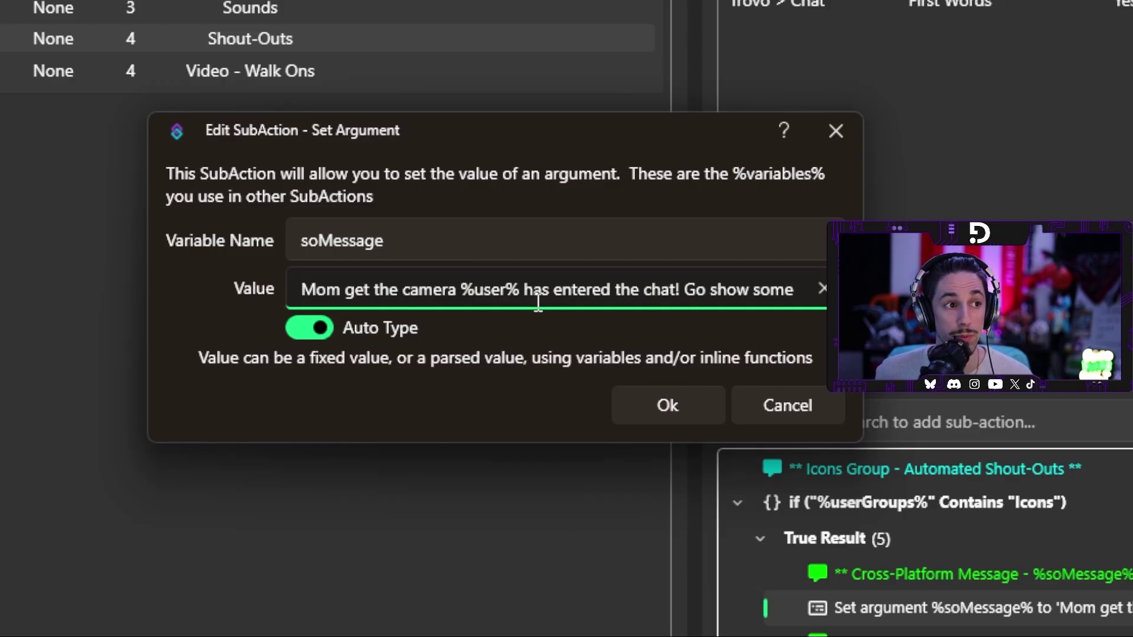
{"action": "left_click_drag", "start_coordinate": [743, 289], "coordinate": [795, 291]}
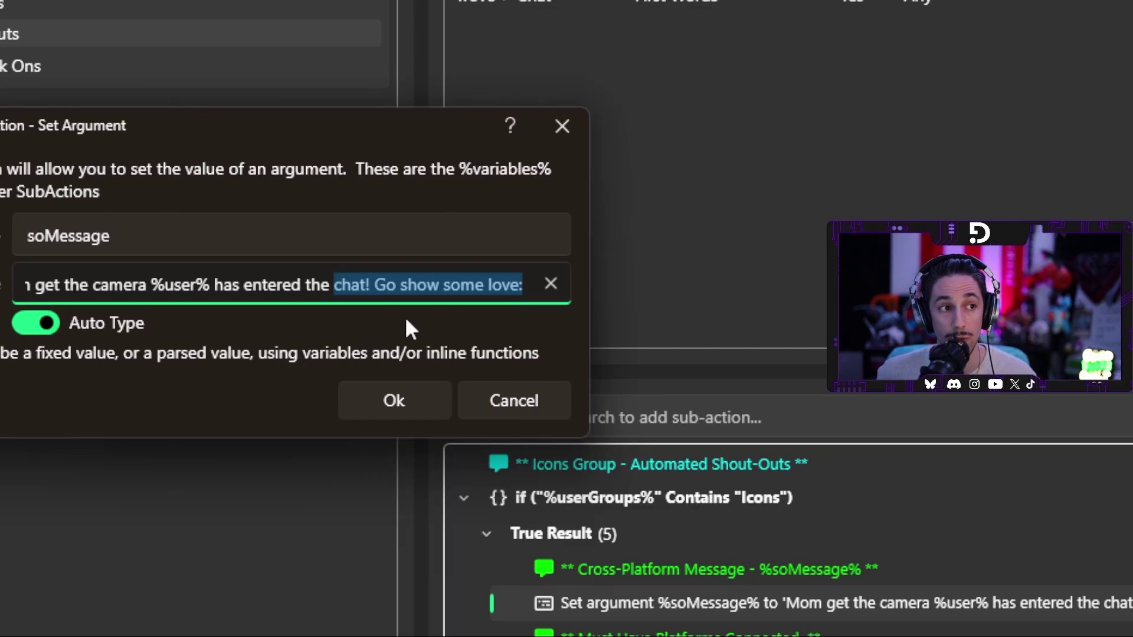
{"action": "left_click", "coordinate": [381, 390]}
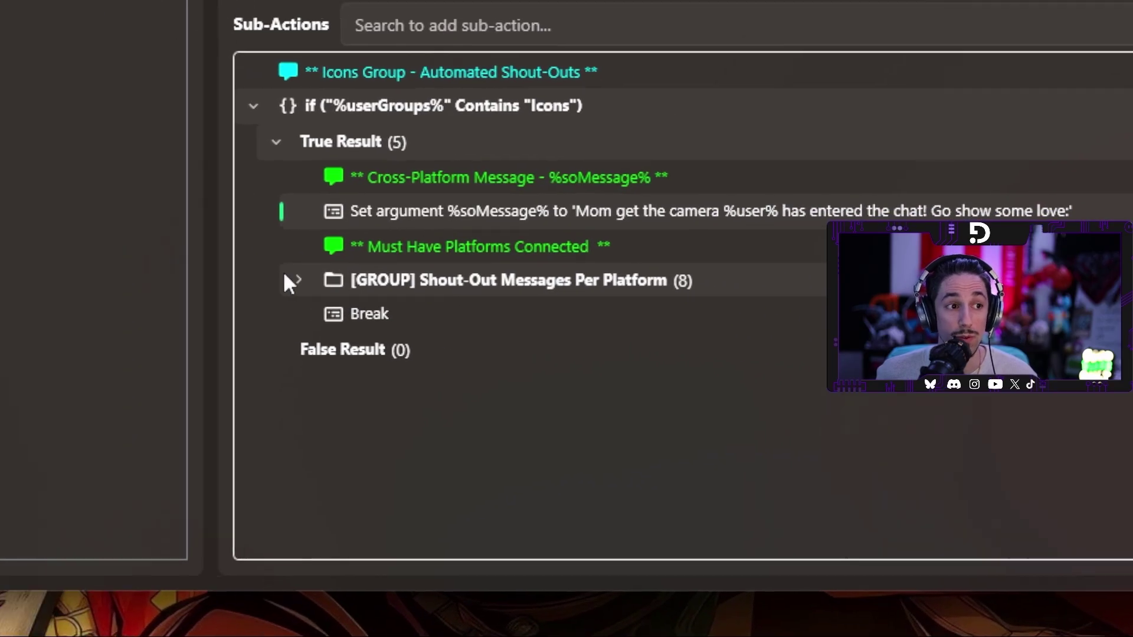
{"action": "left_click", "coordinate": [263, 279]}
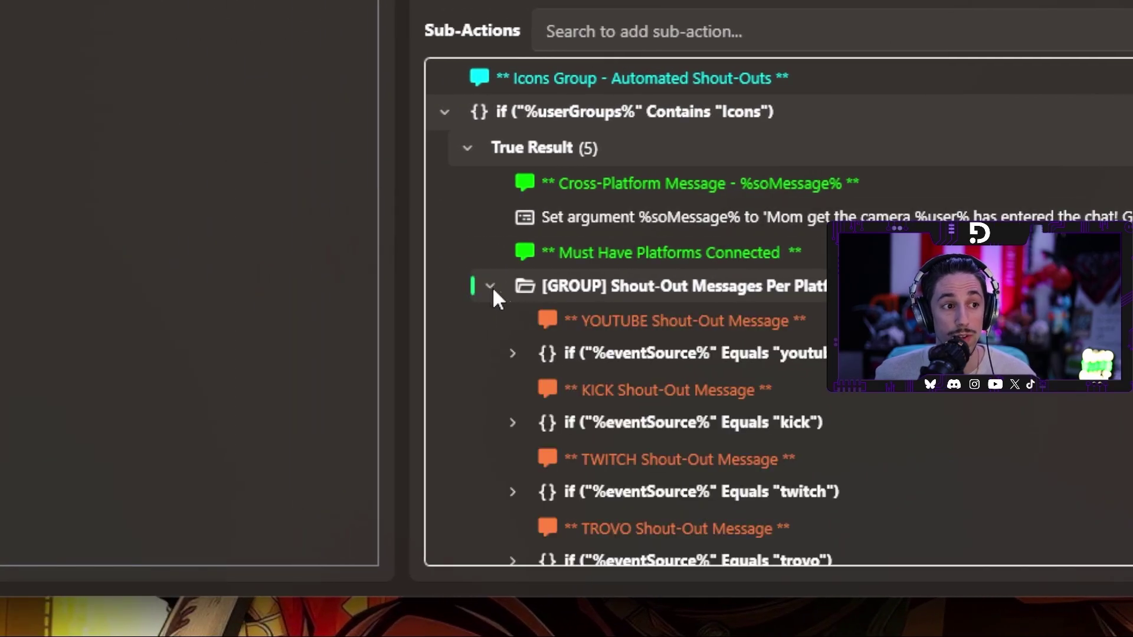
Step: Expand the twitch %eventSource% check to show its Twitch Message using %soMessage%
{"action": "scroll", "coordinate": [606, 321], "scroll_direction": "down", "scroll_amount": 1}
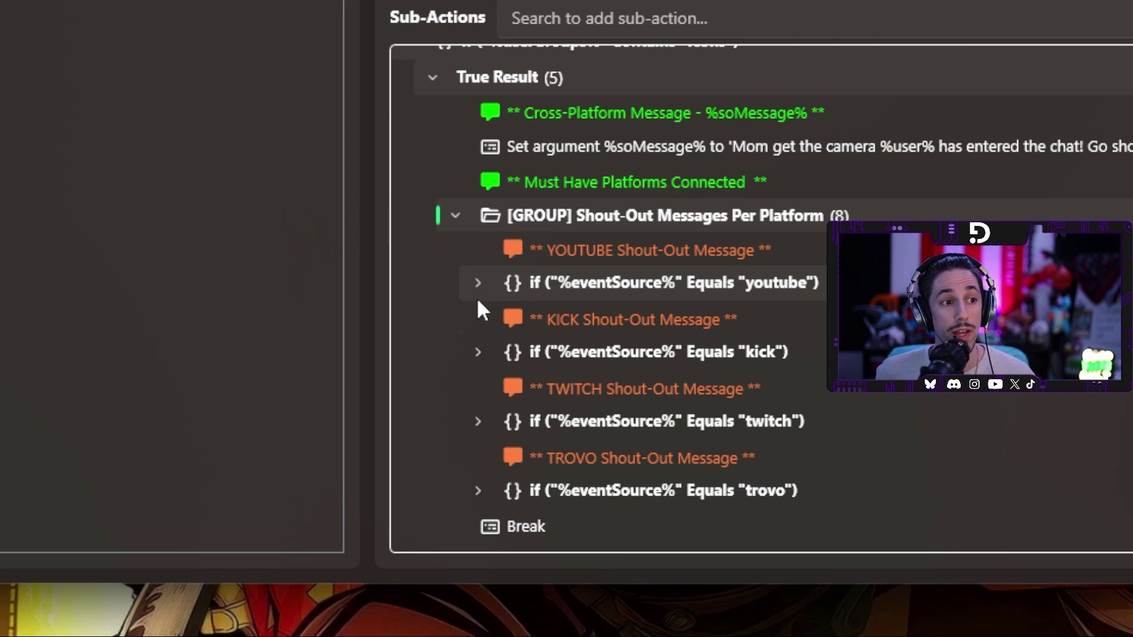
{"action": "left_click", "coordinate": [475, 422]}
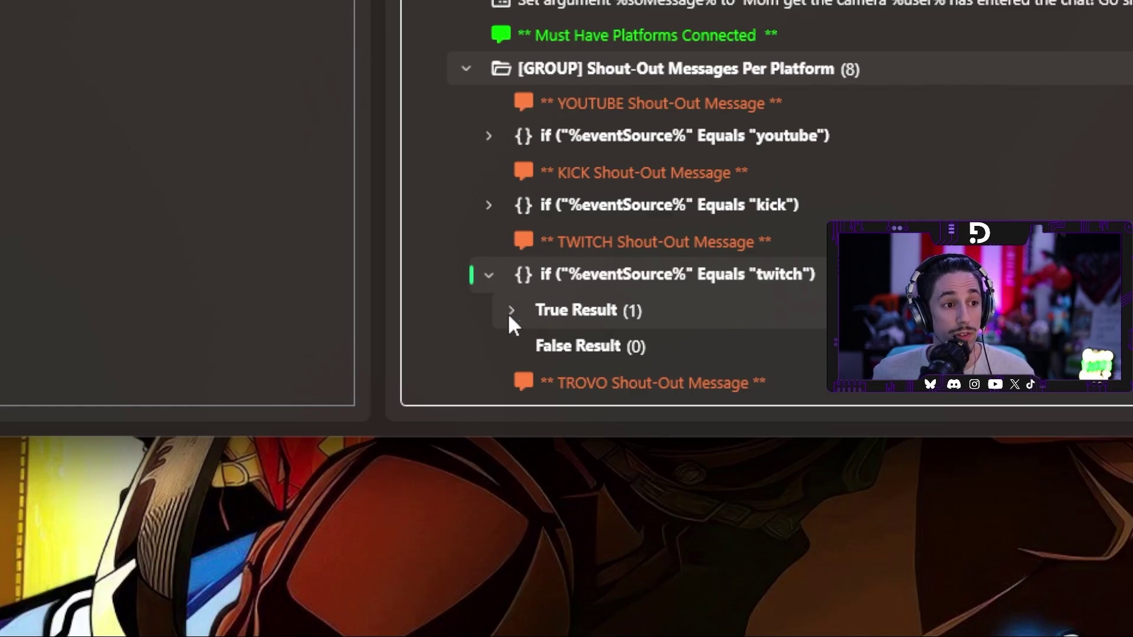
{"action": "left_click", "coordinate": [511, 311]}
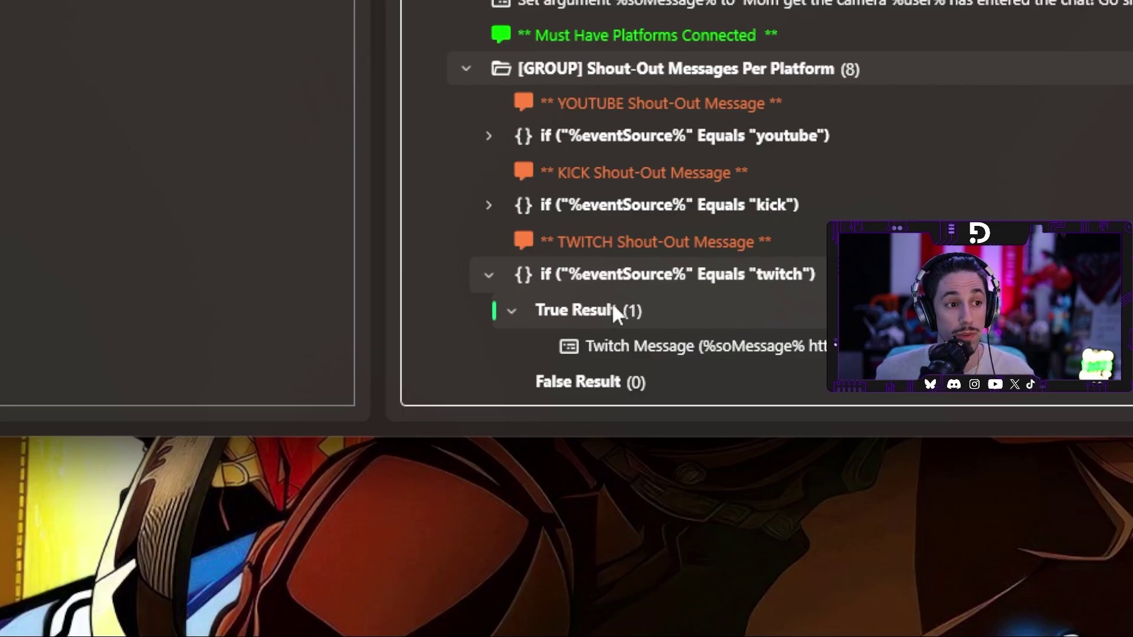
{"action": "double_click", "coordinate": [610, 352]}
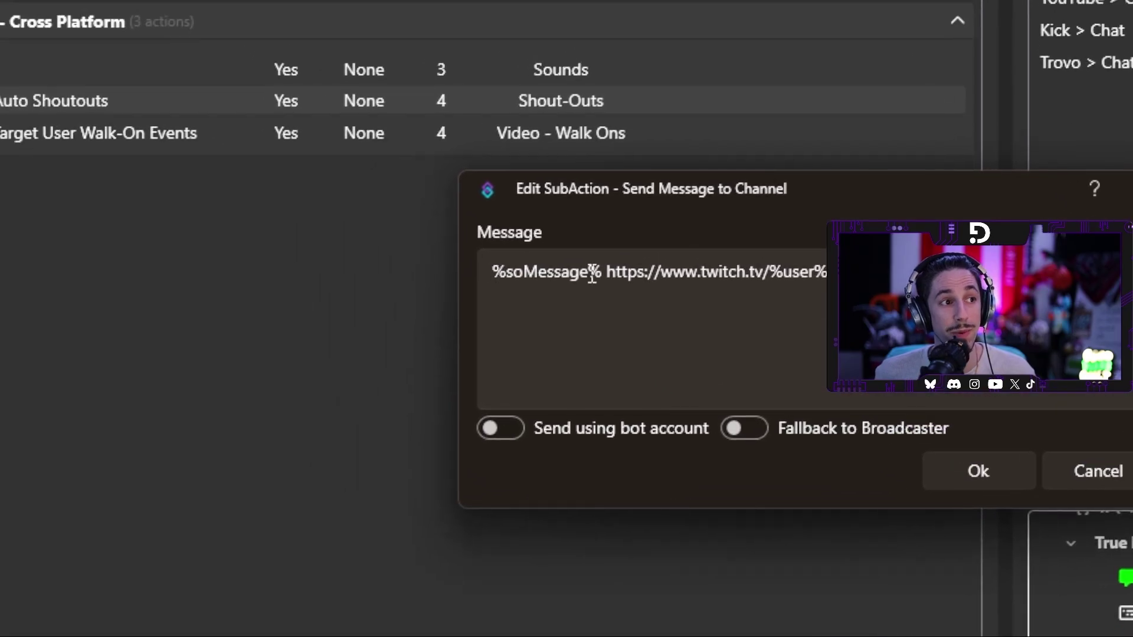
{"action": "left_click_drag", "start_coordinate": [606, 274], "coordinate": [859, 278]}
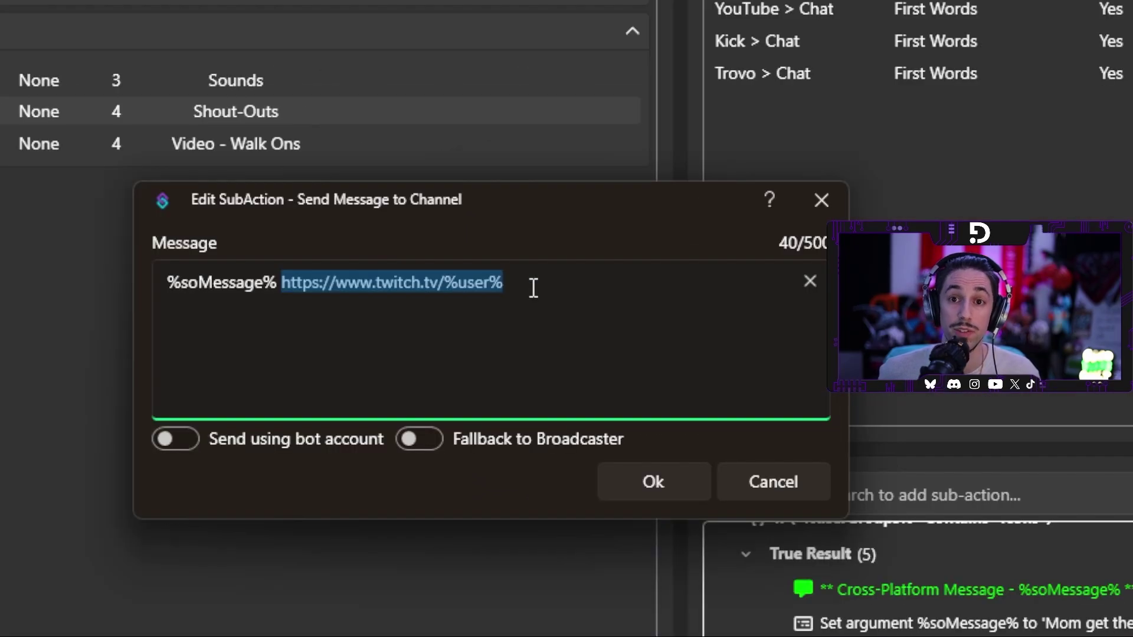
{"action": "left_click", "coordinate": [324, 284]}
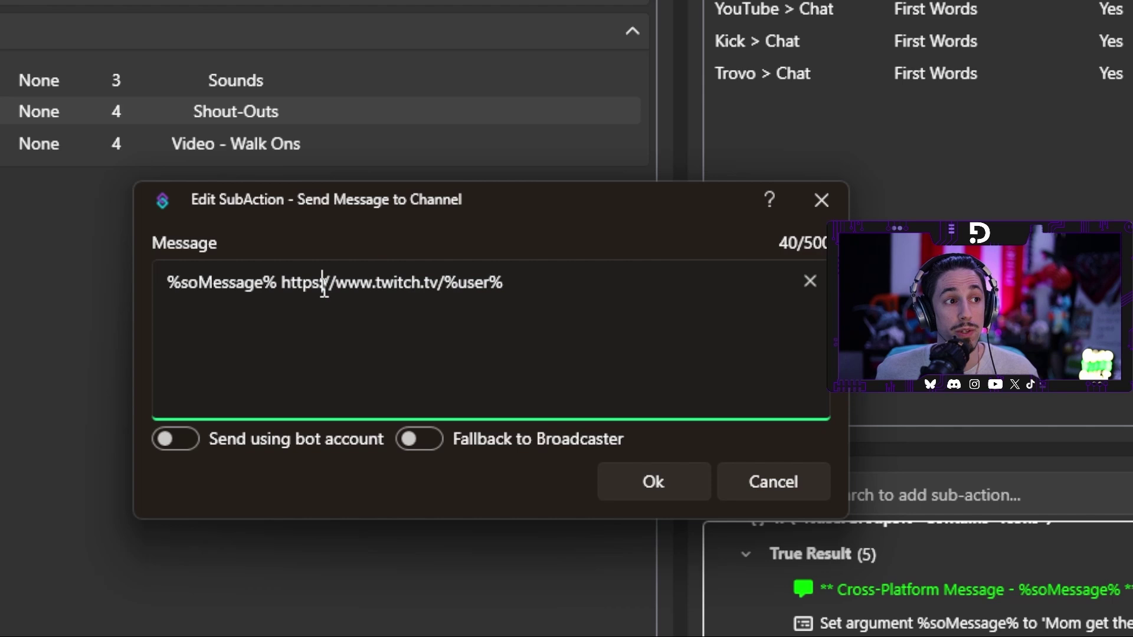
{"action": "left_click", "coordinate": [283, 284]}
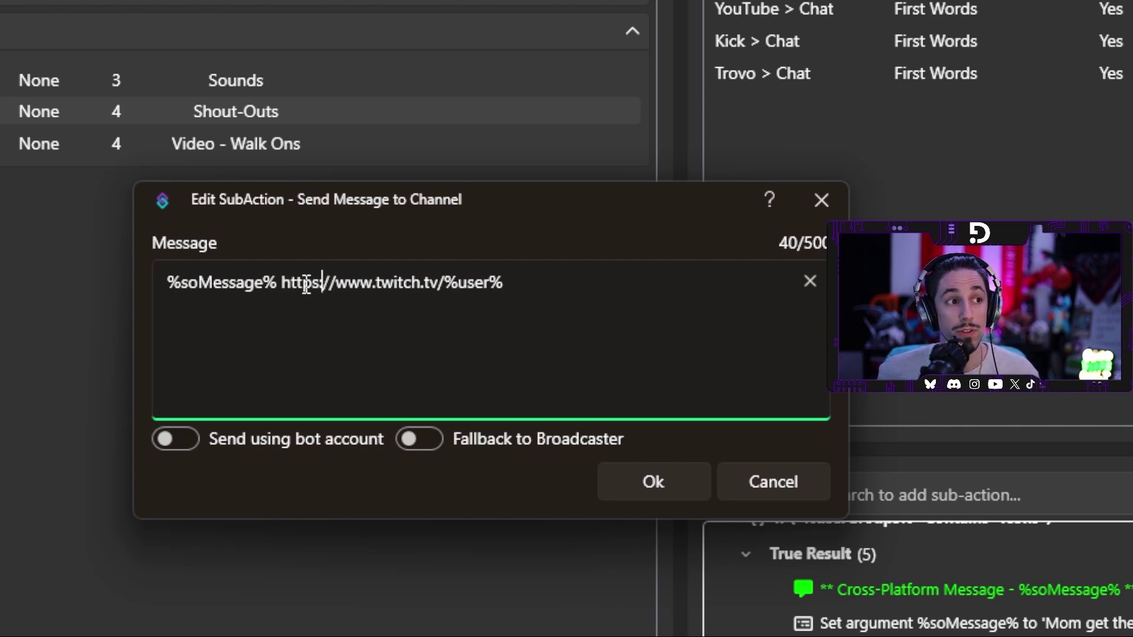
{"action": "left_click", "coordinate": [446, 287]}
{"action": "left_click_drag", "start_coordinate": [448, 287], "coordinate": [512, 288]}
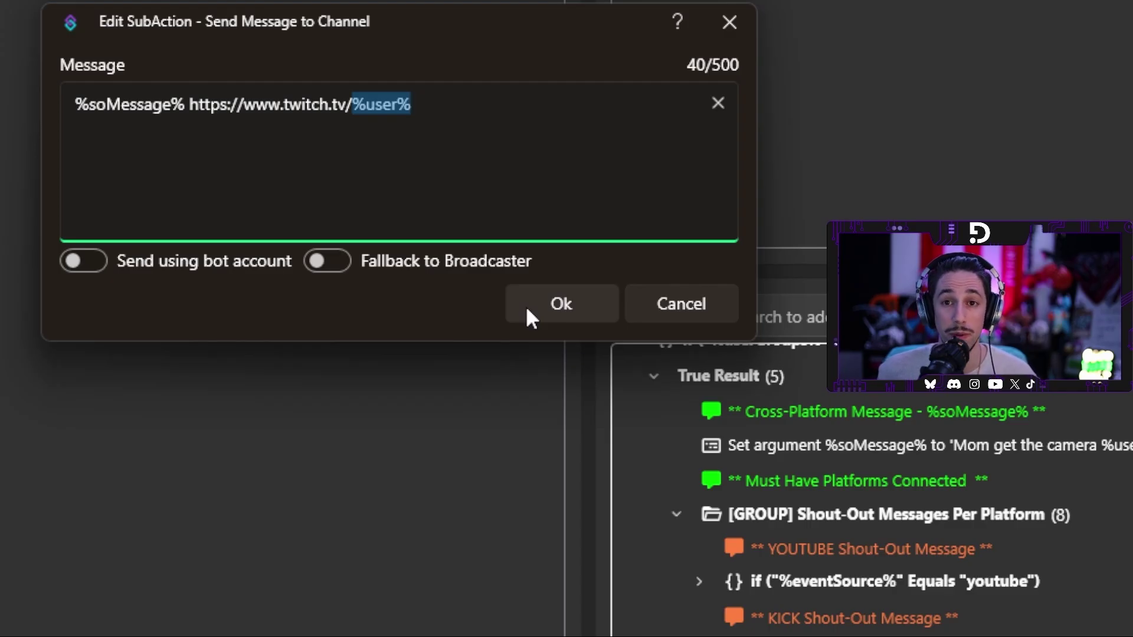
{"action": "left_click", "coordinate": [256, 294]}
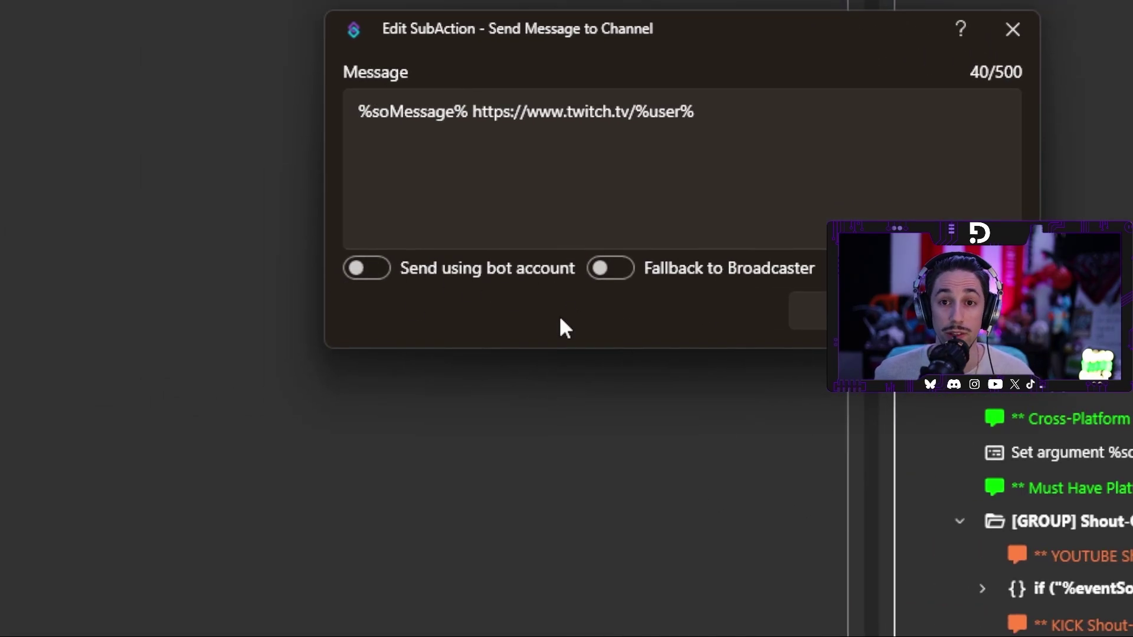
{"action": "left_click", "coordinate": [802, 311]}
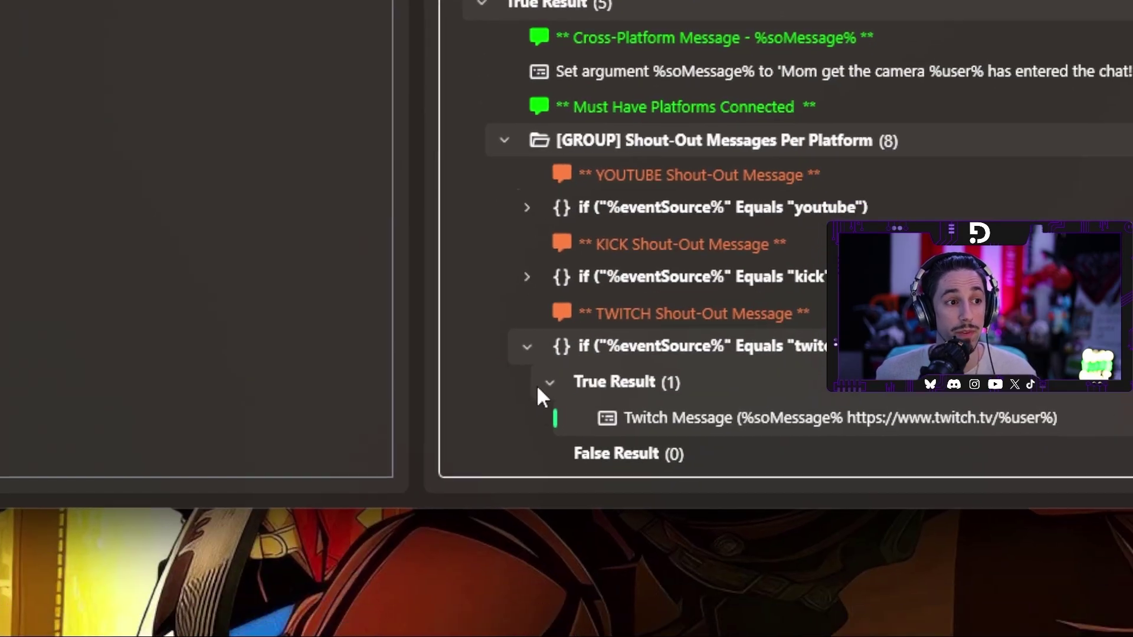
Step: Collapse the twitch branch and expand the youtube branch's True Result
{"action": "left_click", "coordinate": [537, 384]}
{"action": "left_click", "coordinate": [610, 608]}
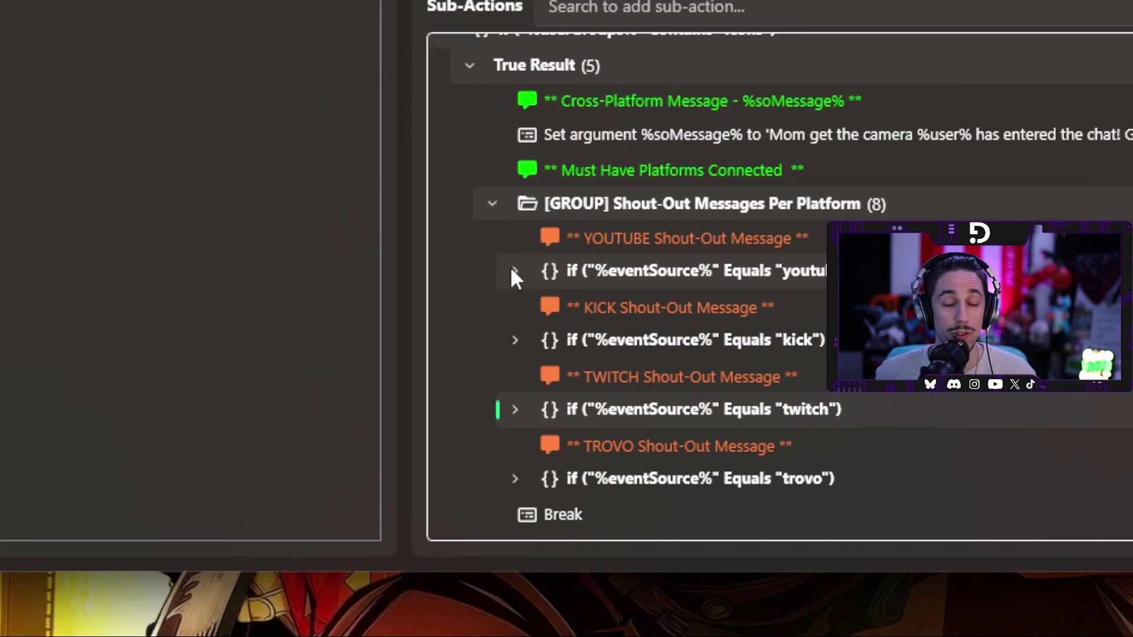
{"action": "left_click", "coordinate": [512, 270]}
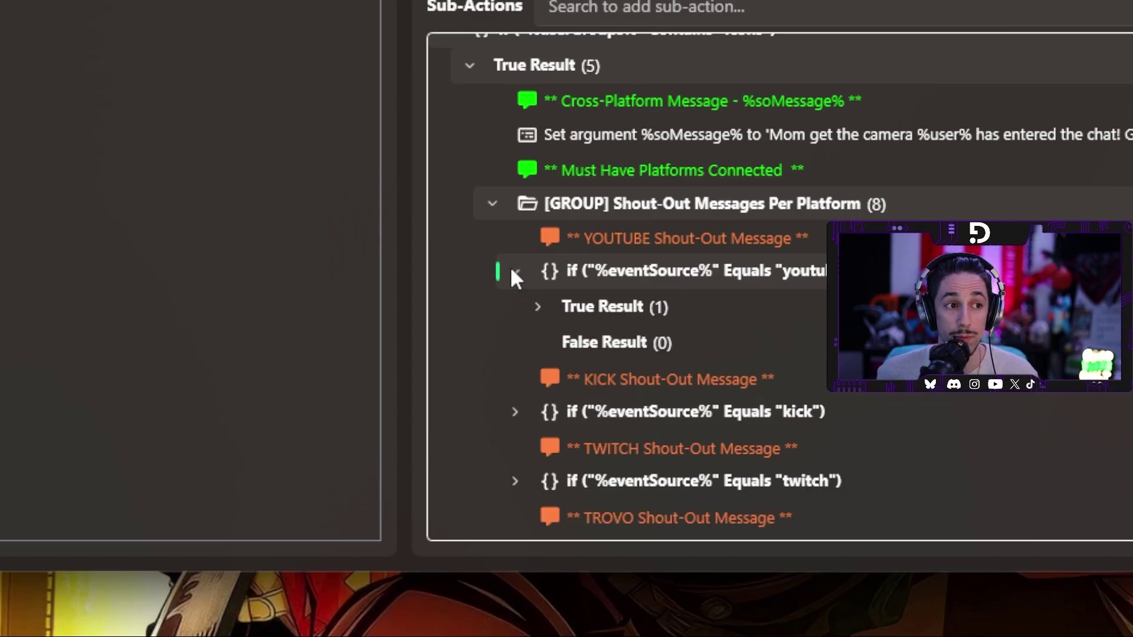
{"action": "left_click", "coordinate": [535, 306]}
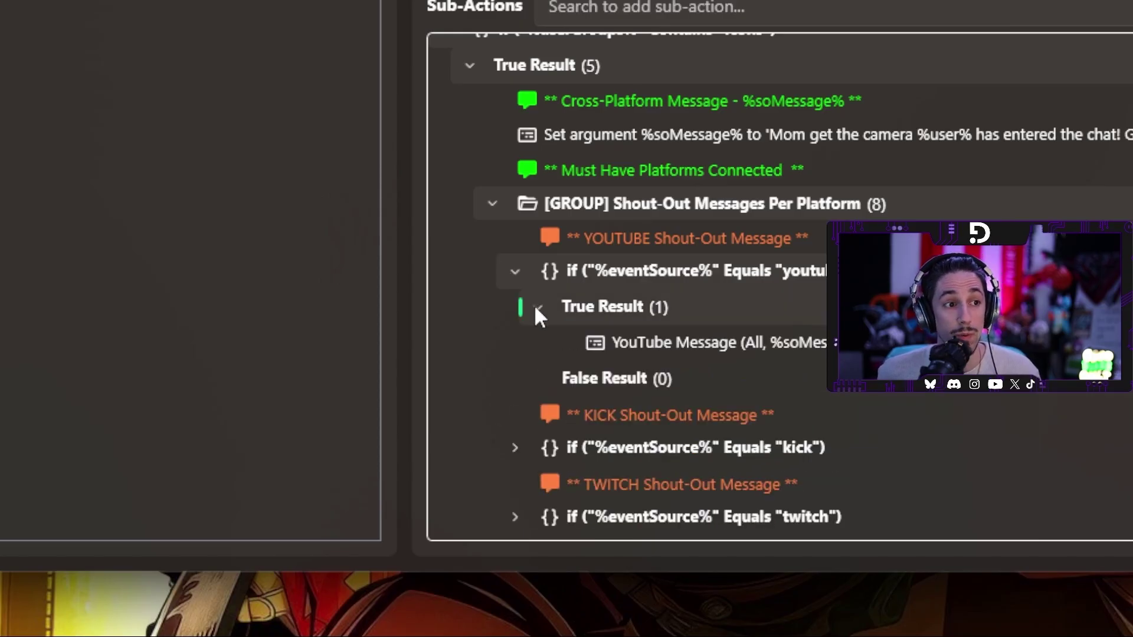
Step: Review the YouTube Message unchanged, then collapse the youtube branch and shout-out group
{"action": "double_click", "coordinate": [657, 348]}
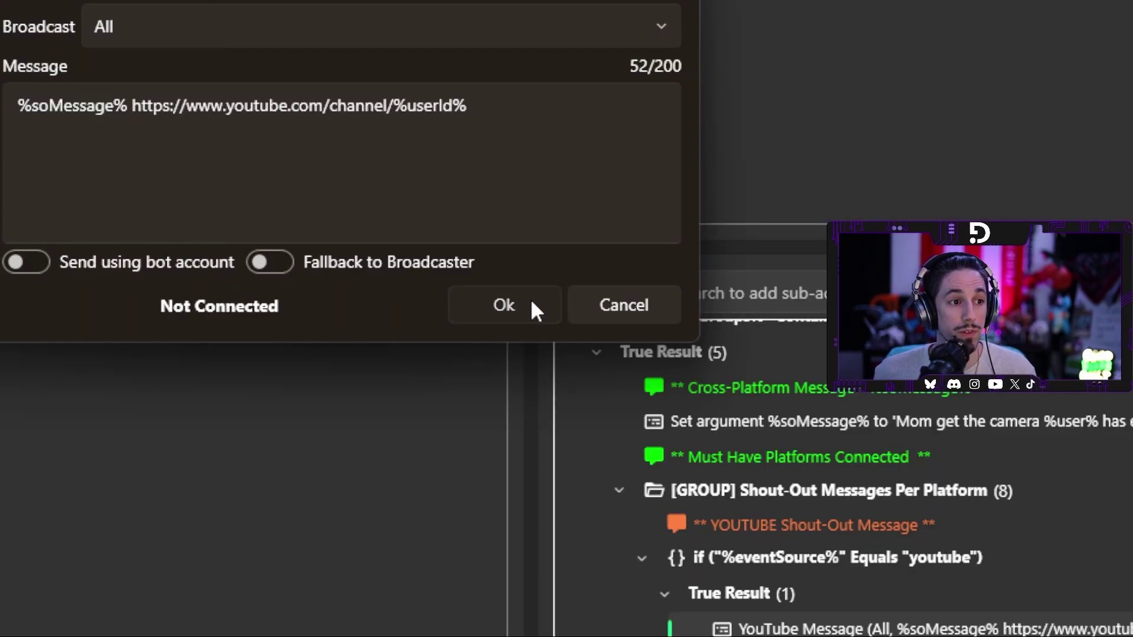
{"action": "left_click", "coordinate": [803, 460]}
{"action": "left_click", "coordinate": [557, 379]}
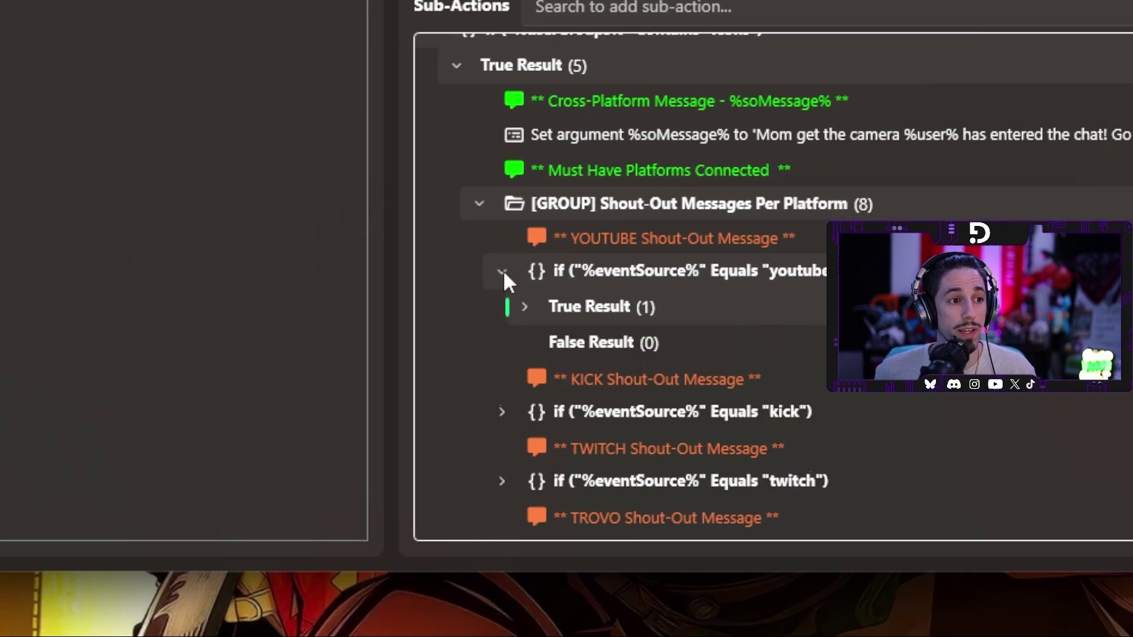
{"action": "left_click", "coordinate": [542, 342]}
{"action": "left_click", "coordinate": [522, 275]}
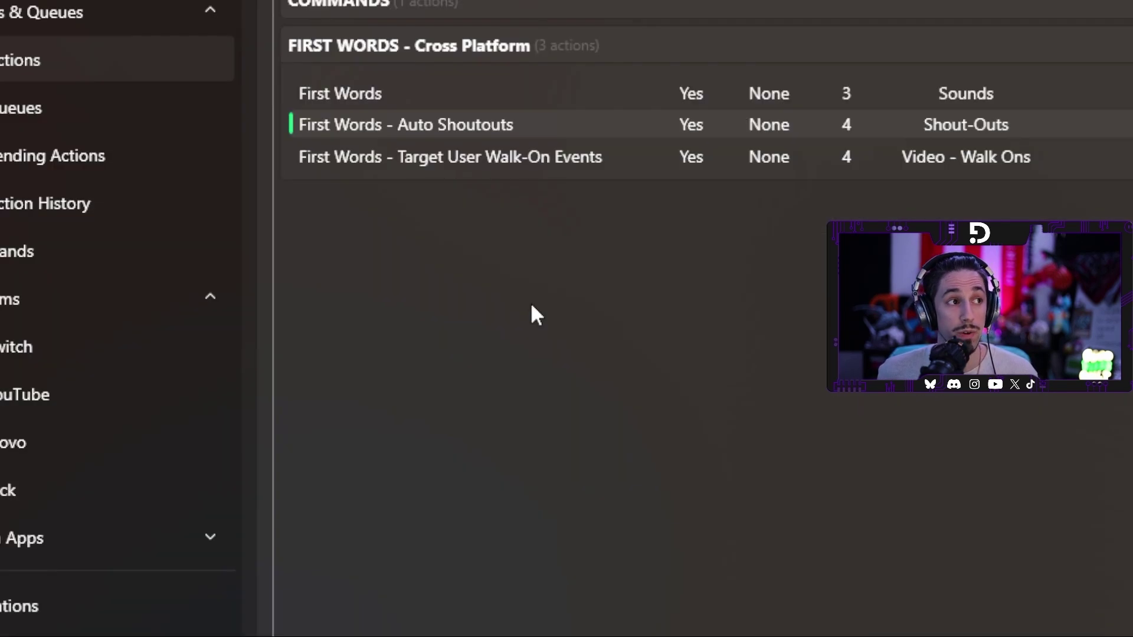
Step: Add a new action named Auto-ShoutOuts from the Actions list context menu
{"action": "right_click", "coordinate": [532, 307]}
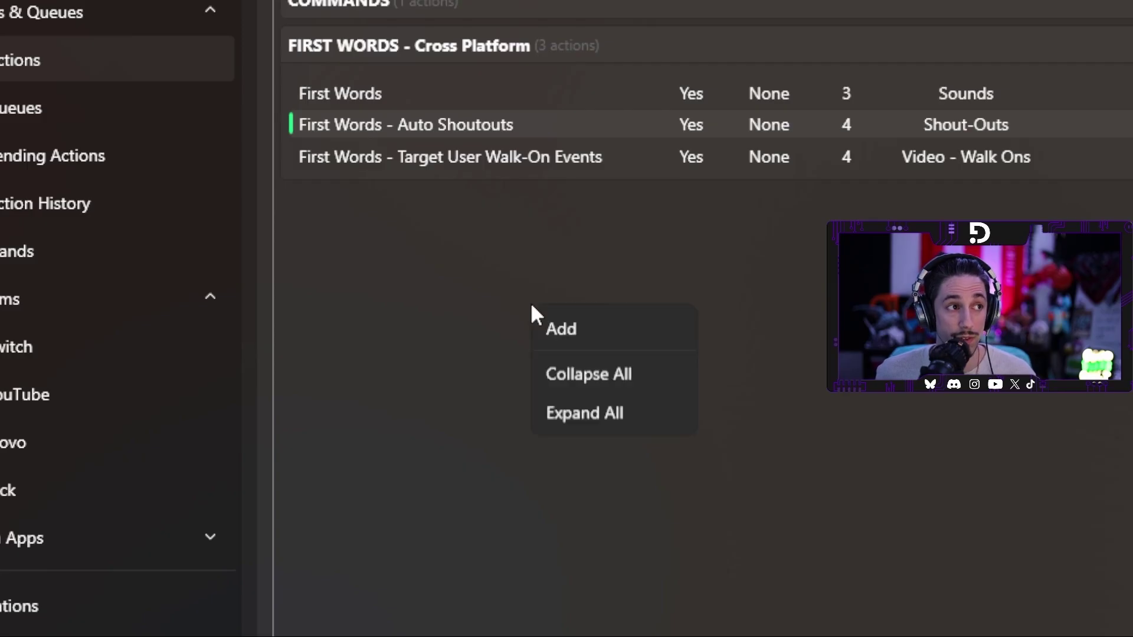
{"action": "left_click", "coordinate": [555, 328]}
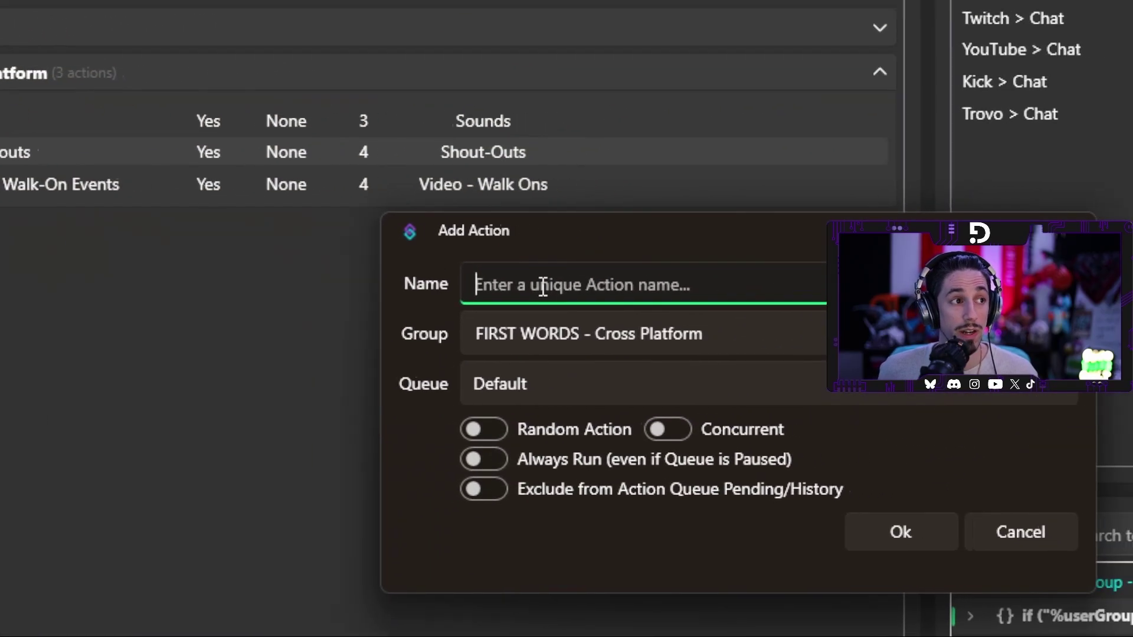
{"action": "type", "text": "Auto-Shout"}
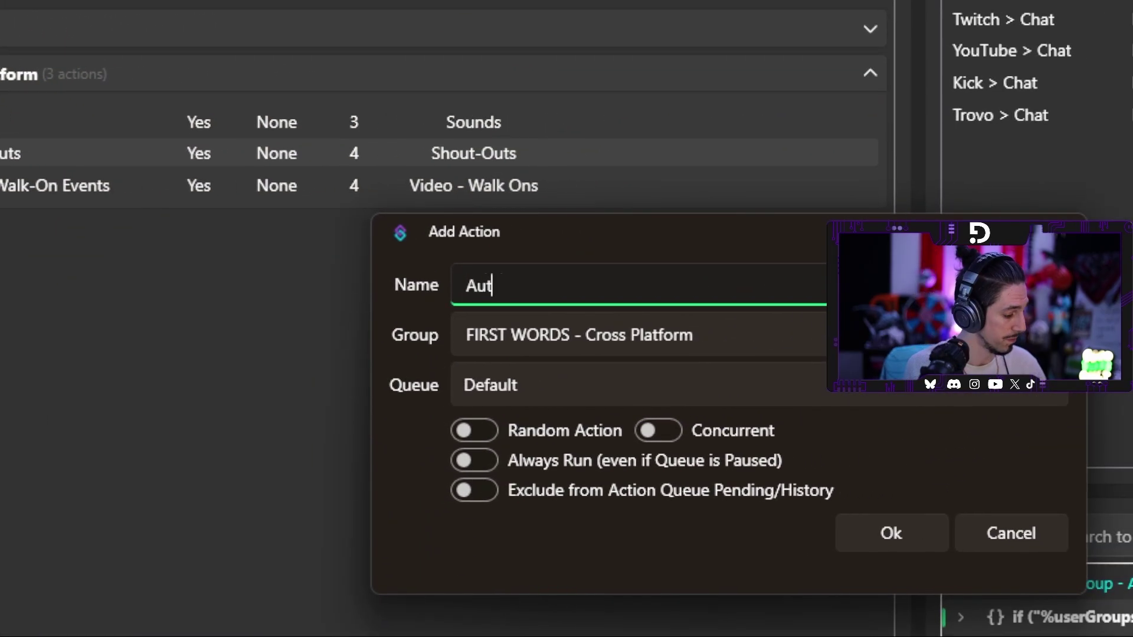
{"action": "type", "text": "Outs"}
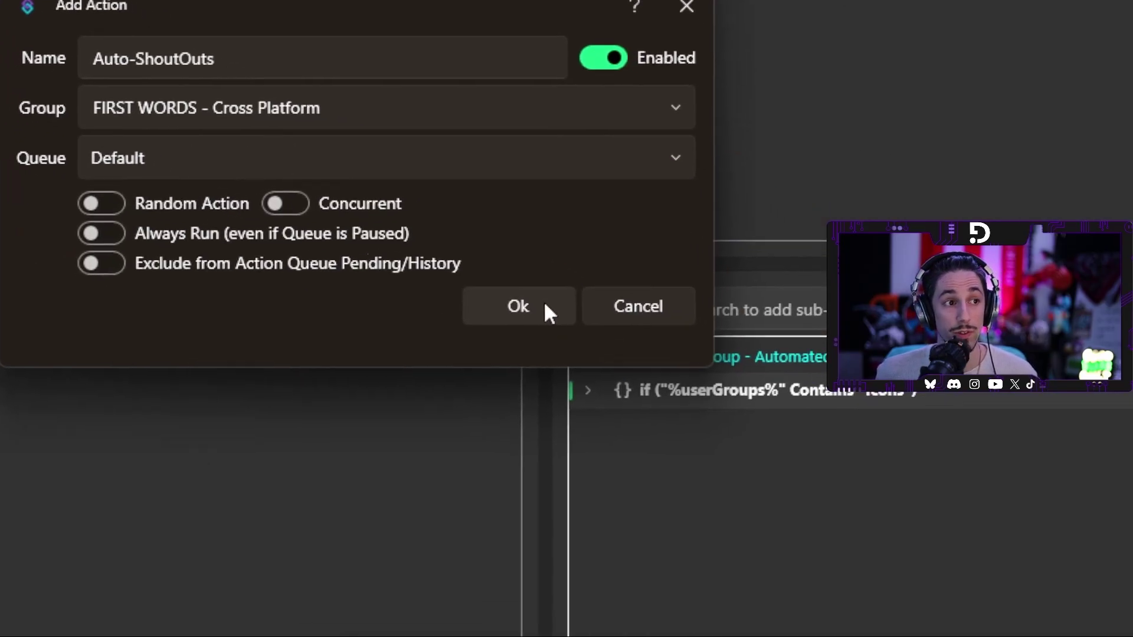
{"action": "left_click", "coordinate": [868, 360]}
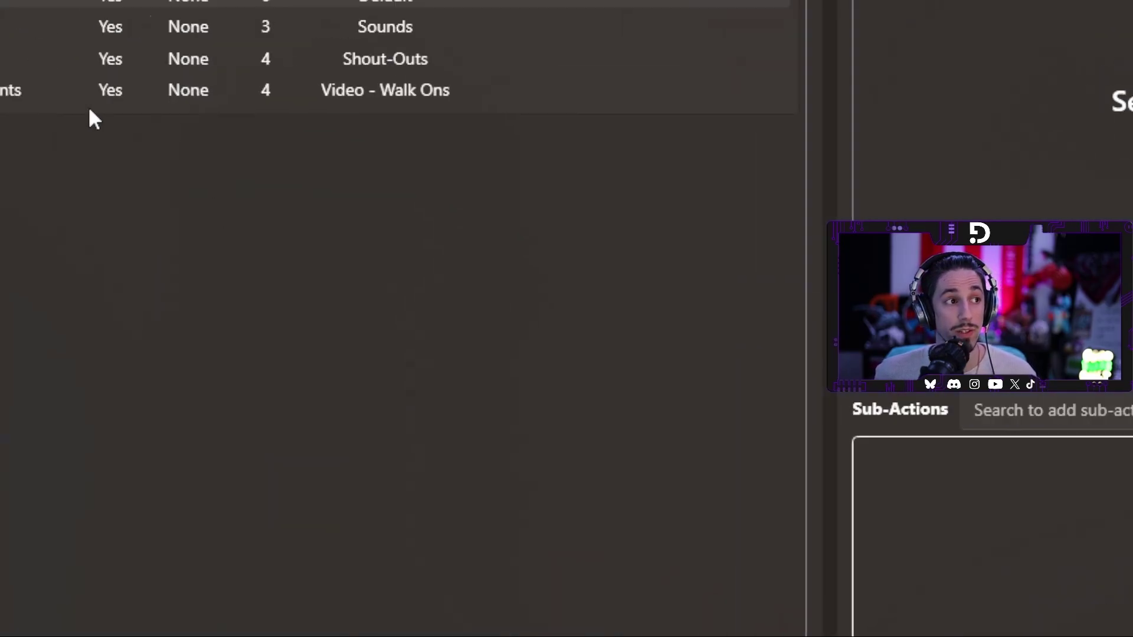